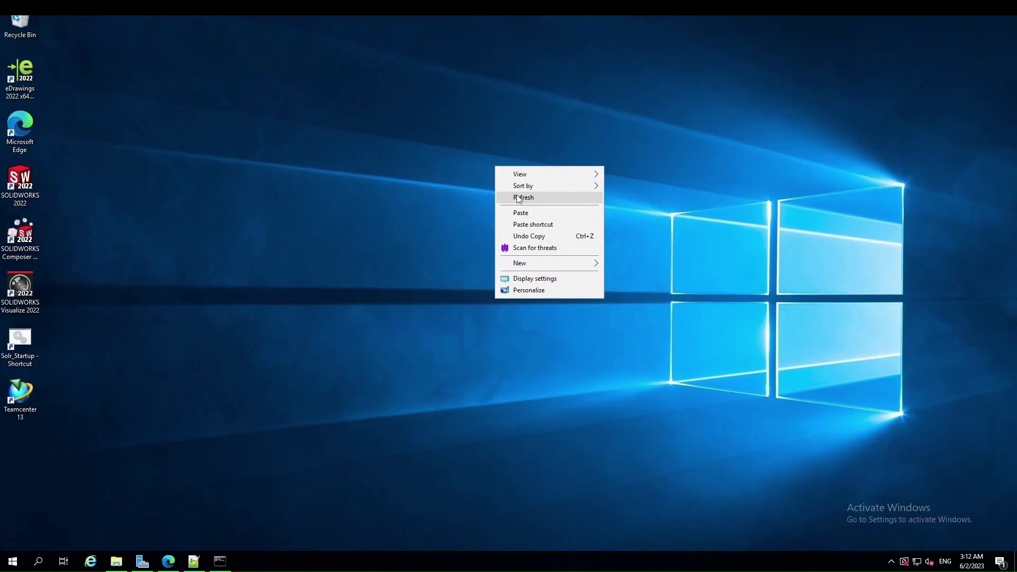
Open C:\swim and review swim.xml's attribute_map mapping Description to Item and ItemRevision object_name
left_click(524, 197)
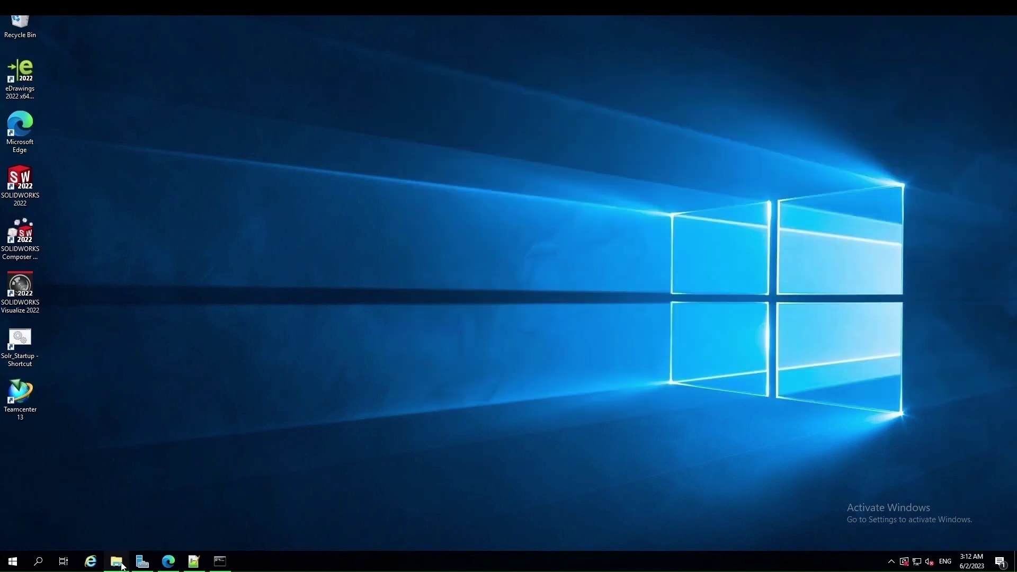
left_click(122, 564)
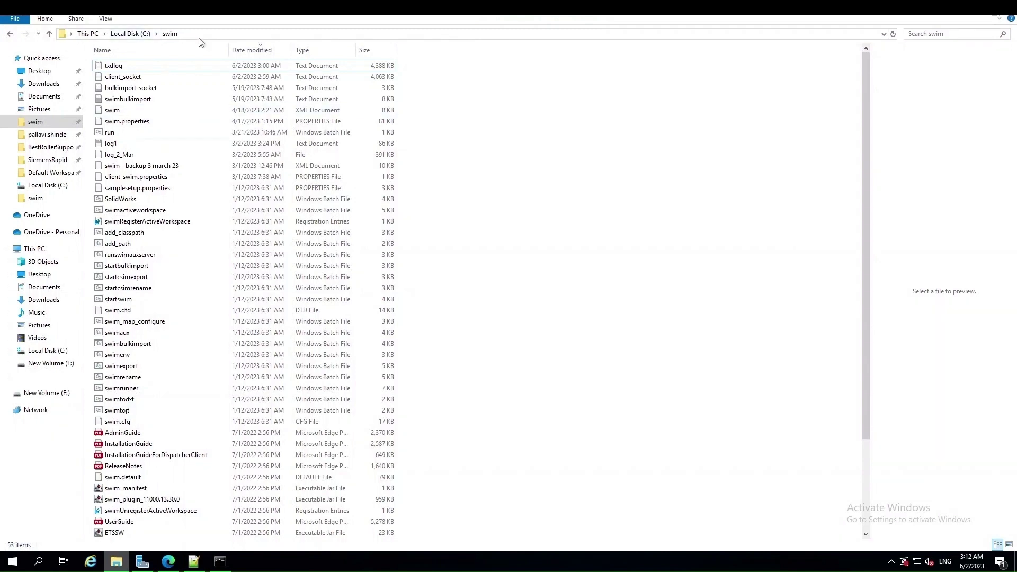
left_click(194, 563)
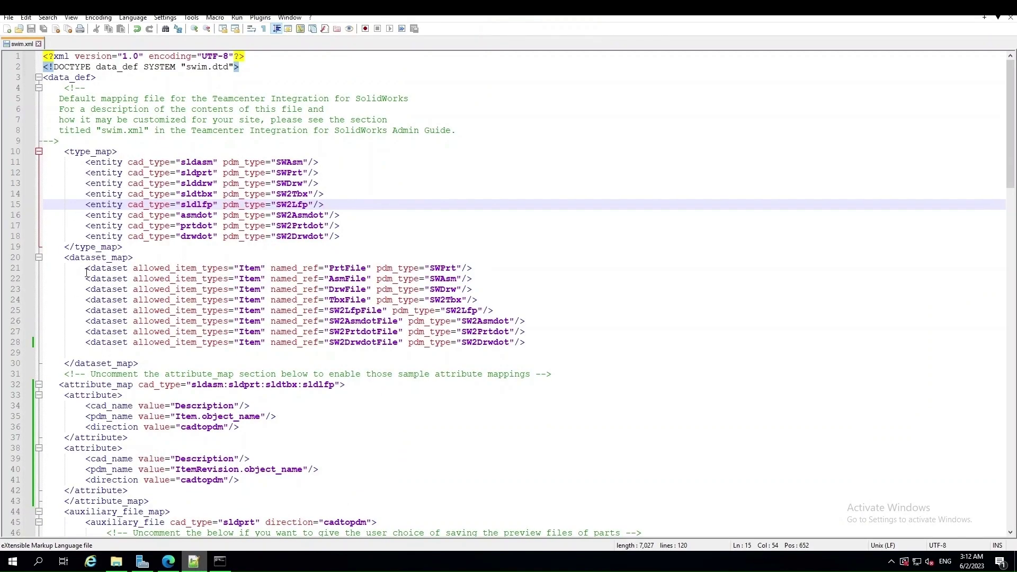
scroll(171, 445, "down", 3)
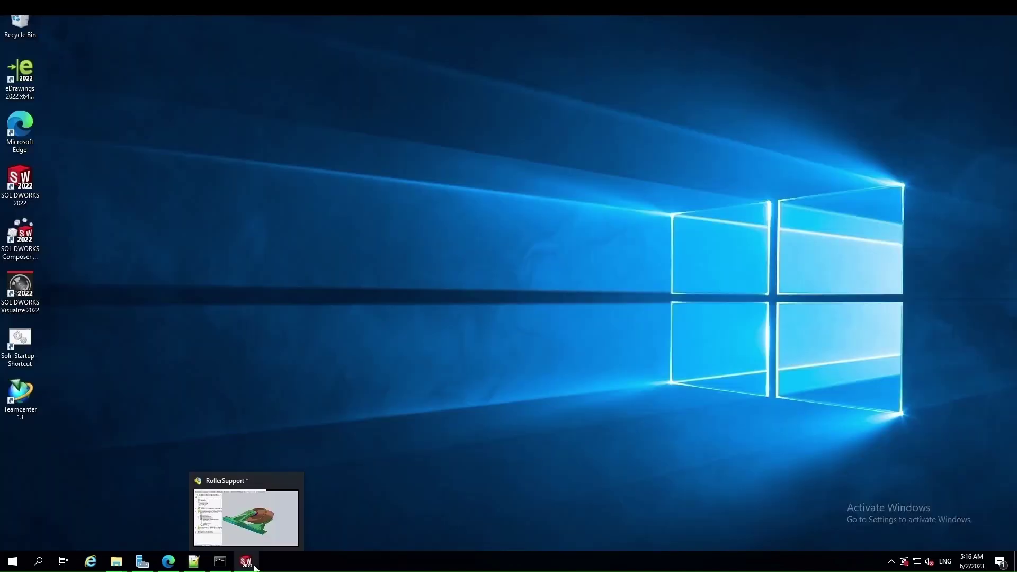
Check RollerSupport's Description in the SOLIDWORKS custom properties, then close them and clear Notepad++ and Explorer
left_click(255, 567)
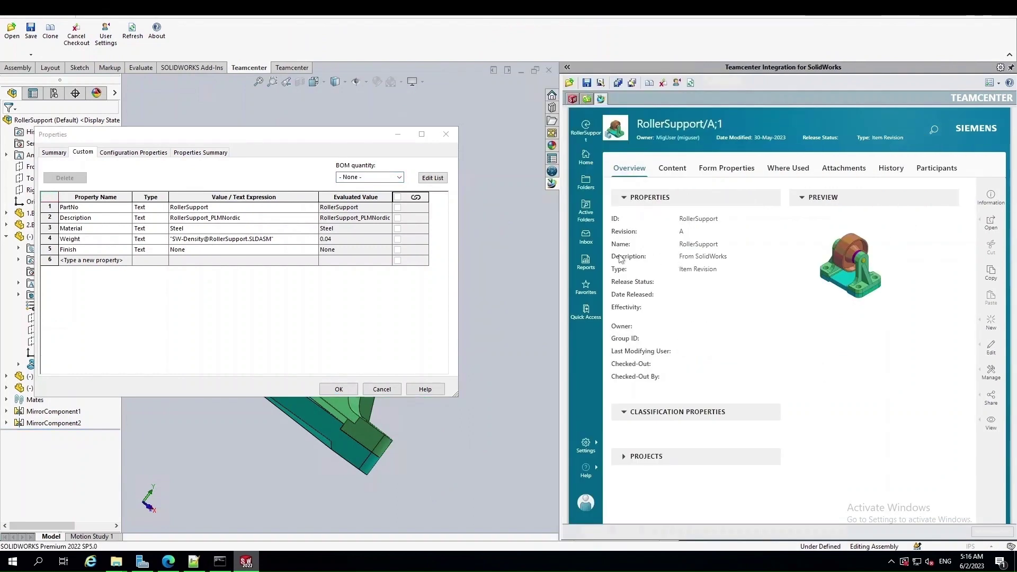
left_click(338, 389)
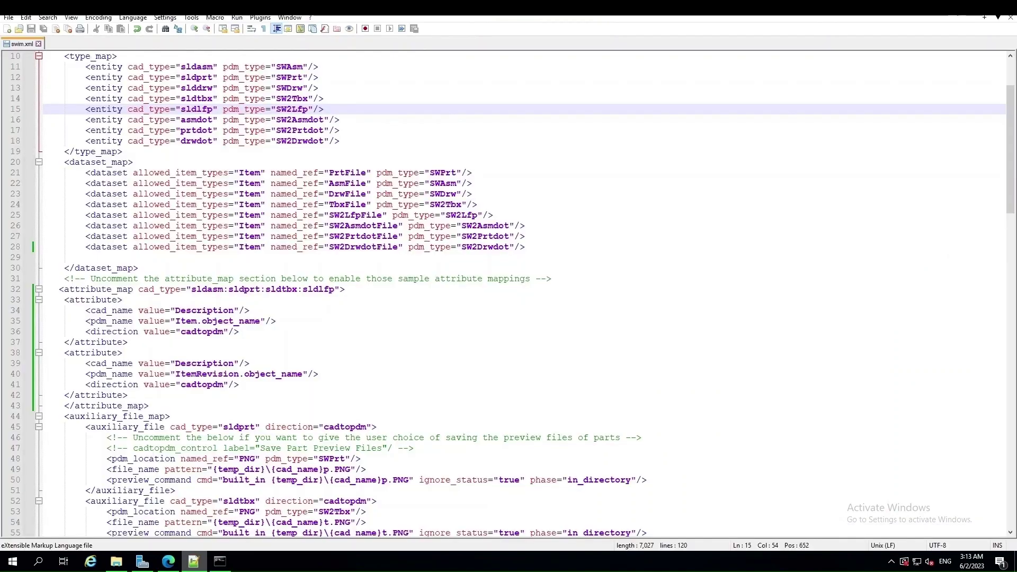
left_click(984, 17)
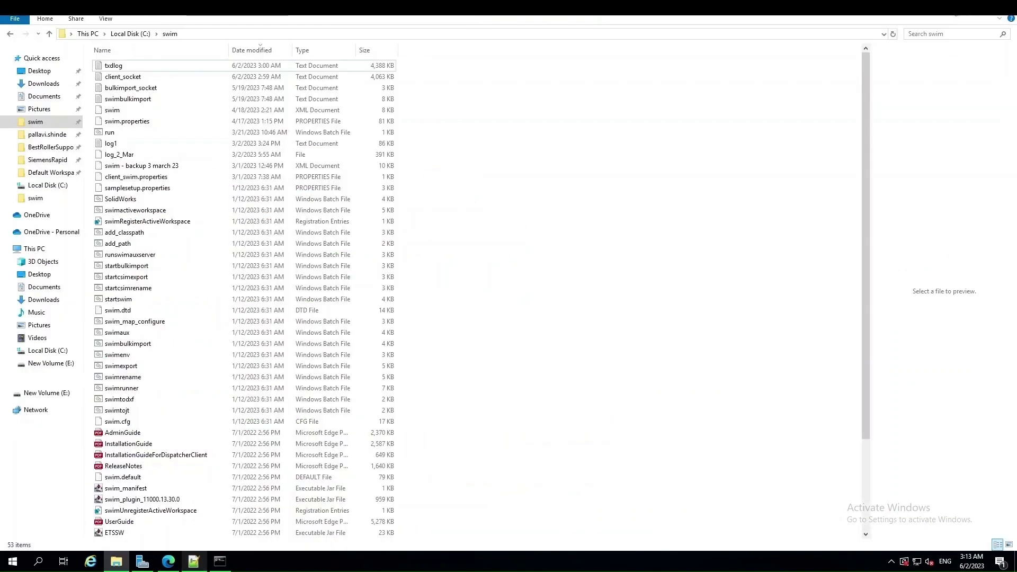
left_click(954, 18)
left_click(219, 563)
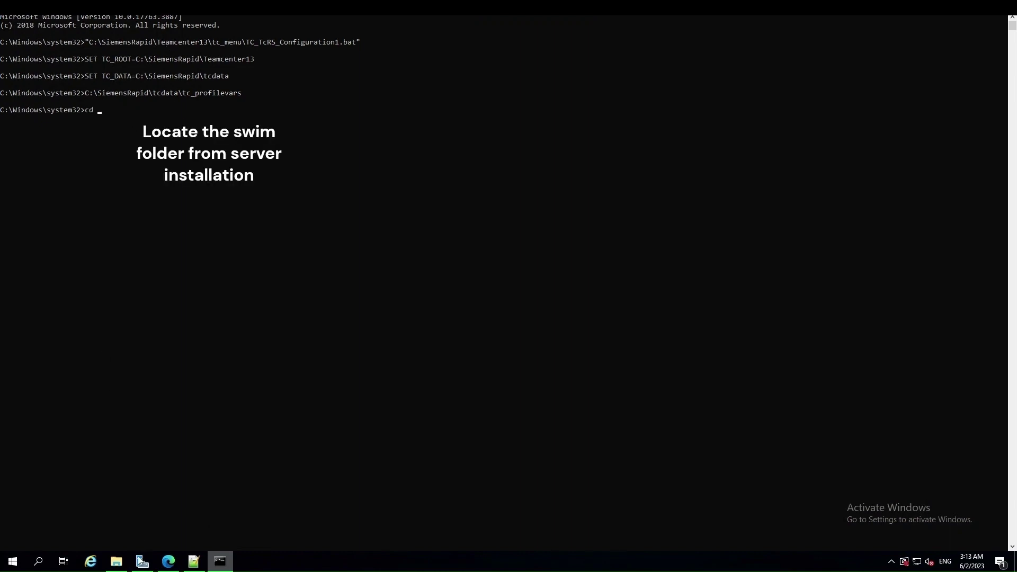
left_click(116, 562)
Browse to C:\SiemensRapid\Teamcenter13\install\swim and select its full path in the address bar
left_click(38, 162)
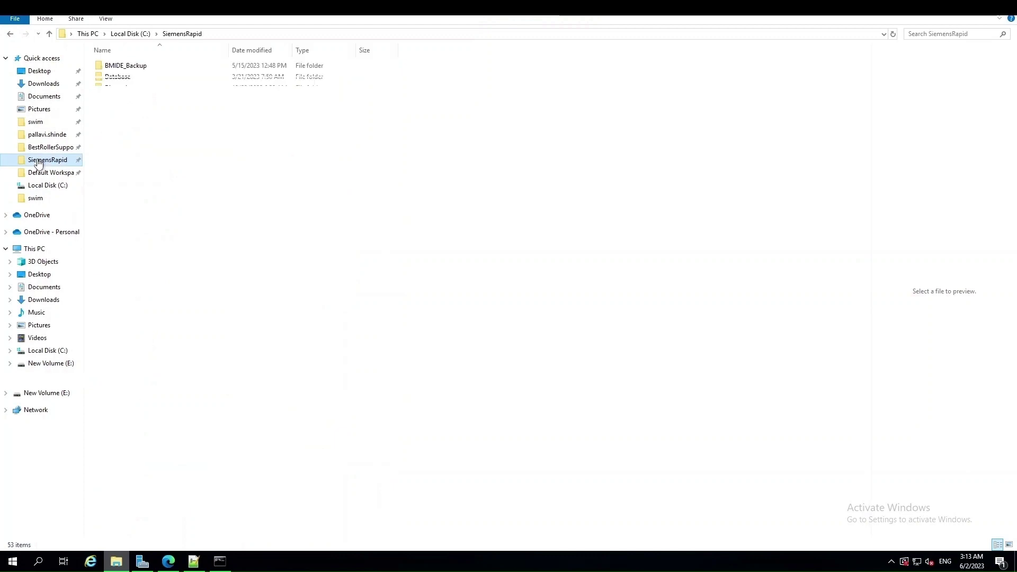
double_click(136, 210)
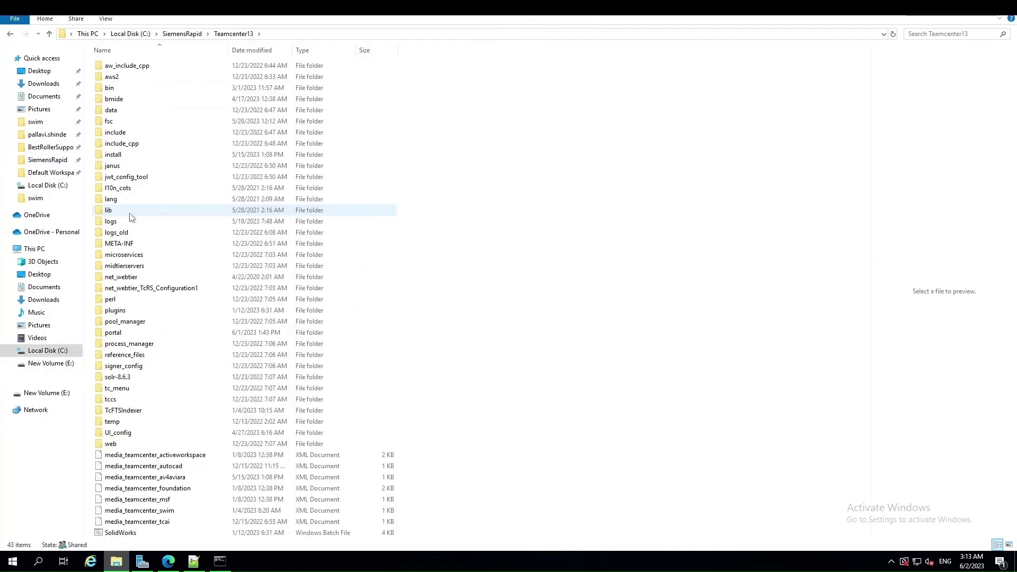
left_click(112, 155)
double_click(112, 154)
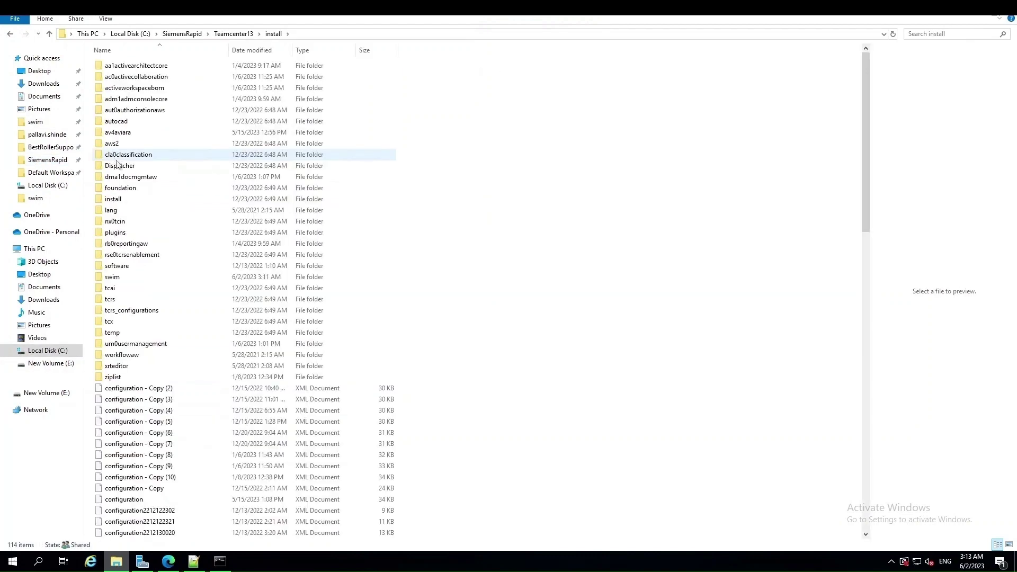
double_click(117, 277)
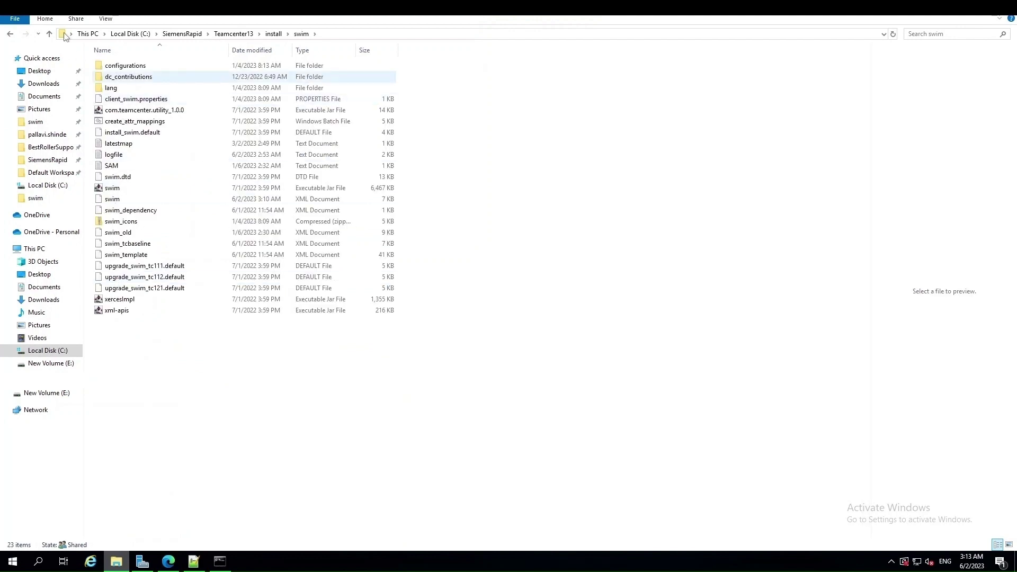
left_click(334, 33)
key("ctrl+c")
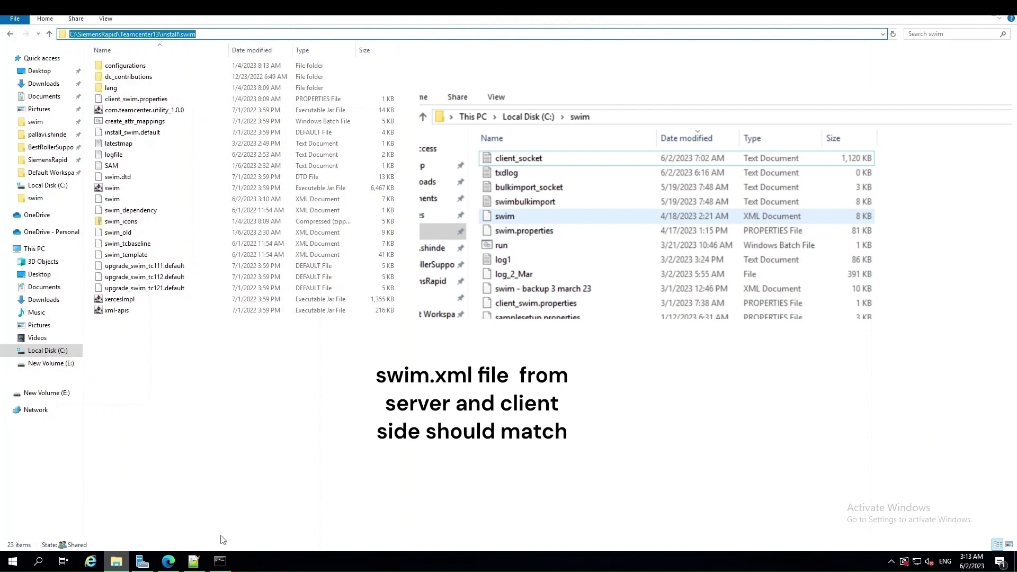
left_click(220, 561)
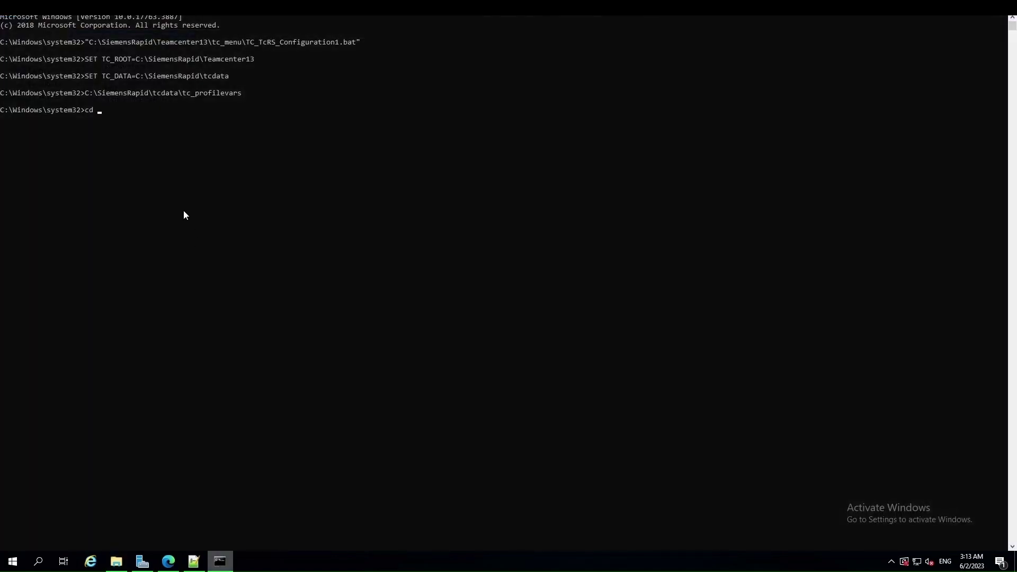
In the server swim folder, run create_attr_mappings.bat with admin credentials, -i=swim.xml -o=swim_attribute_mappings.txt
key("ctrl+v")
key("Return")
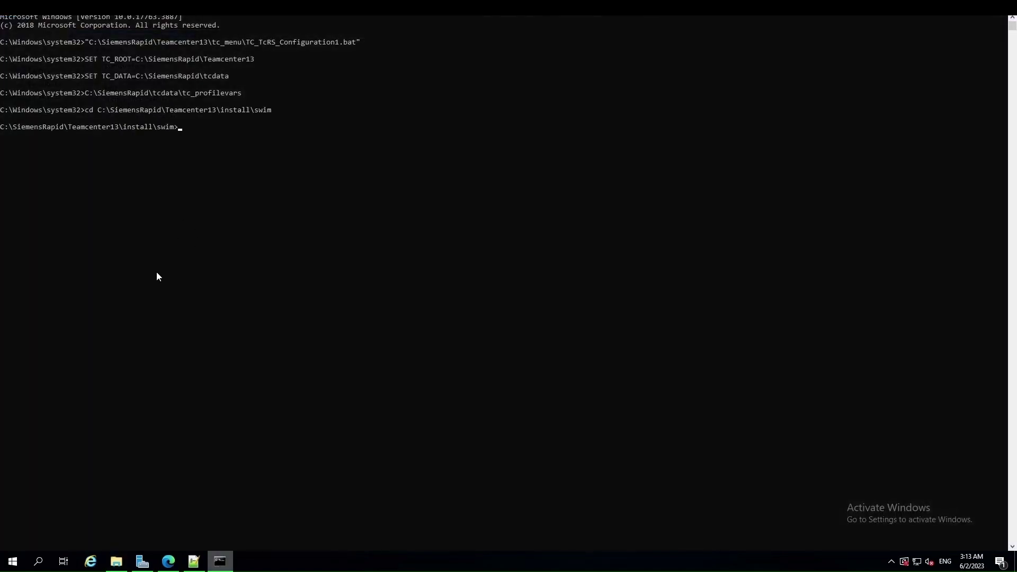
left_click(116, 562)
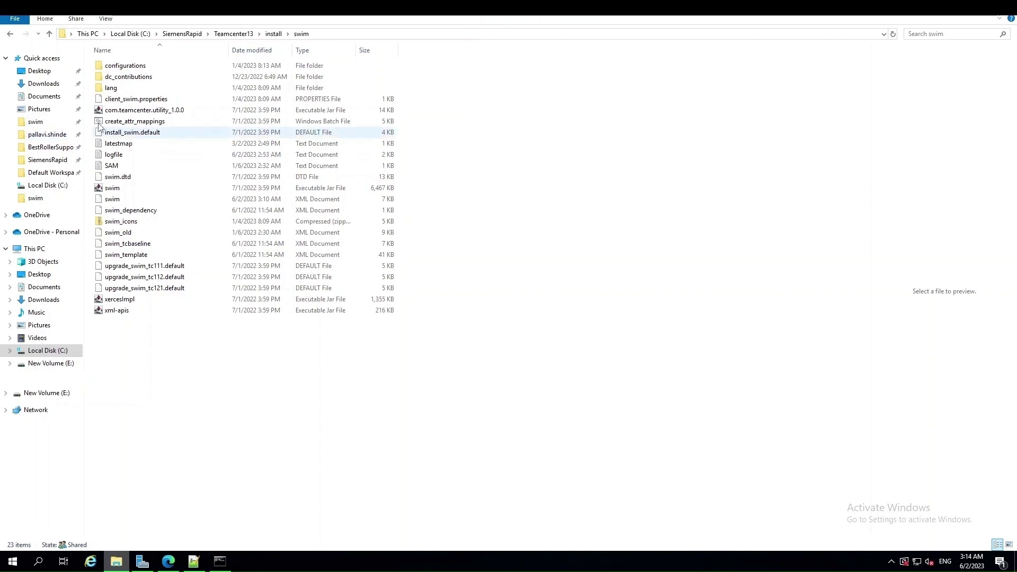
key("alt+Tab")
type("u=infodba -p=infodba -i=swim.xml -o=swim_attribute_mappings.txt")
key("Return")
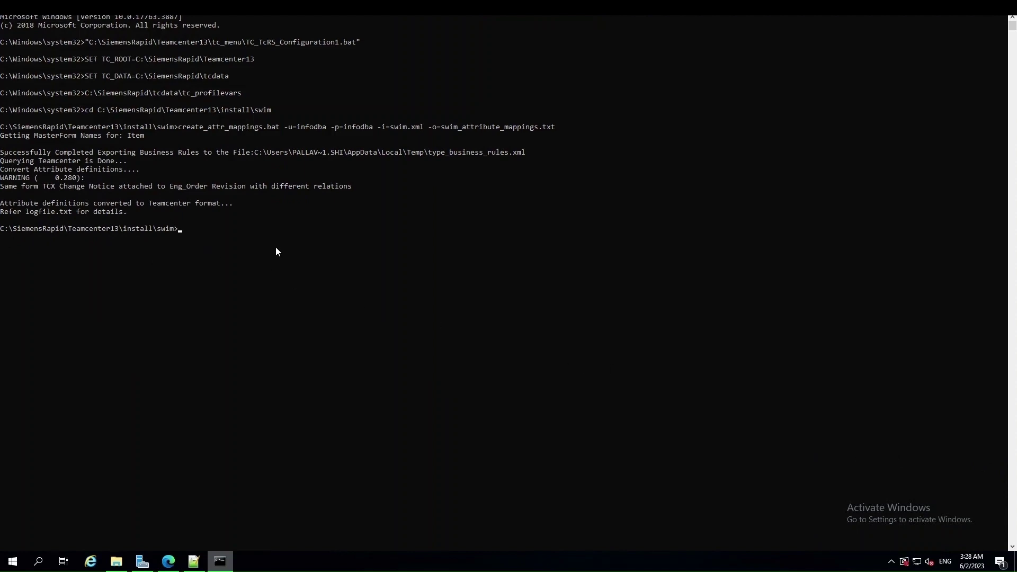
left_click(116, 561)
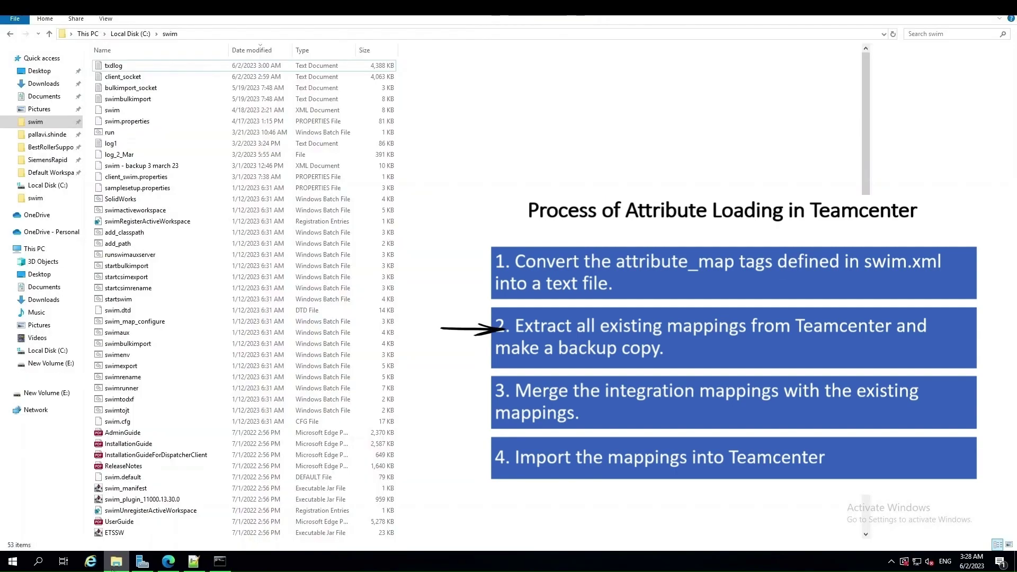
Copy the path of the SiemensRapid\Teamcenter13\bin folder
left_click(40, 161)
double_click(140, 212)
double_click(109, 88)
left_click_drag(866, 56, 866, 346)
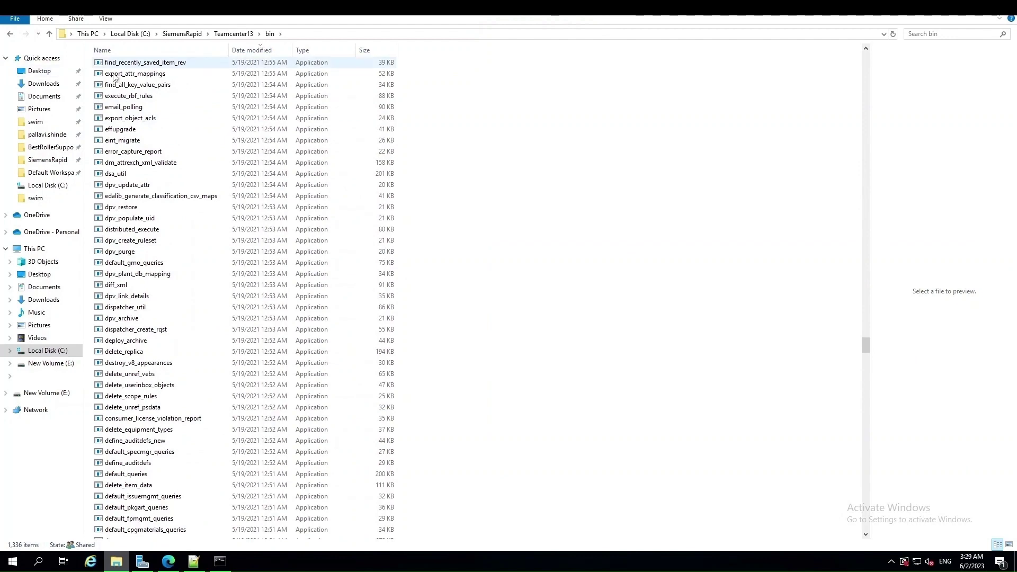
left_click(295, 34)
key("ctrl+c")
From the bin folder, run export_attr_mappings.exe with admin credentials, -g=dba -file=existing_attribute_mappings.txt
left_click(220, 561)
type("cd")
key("ctrl+v")
key("Return")
type("export_attr_mappings.exe -u=infodba -p=infodba -g=dba -i=")
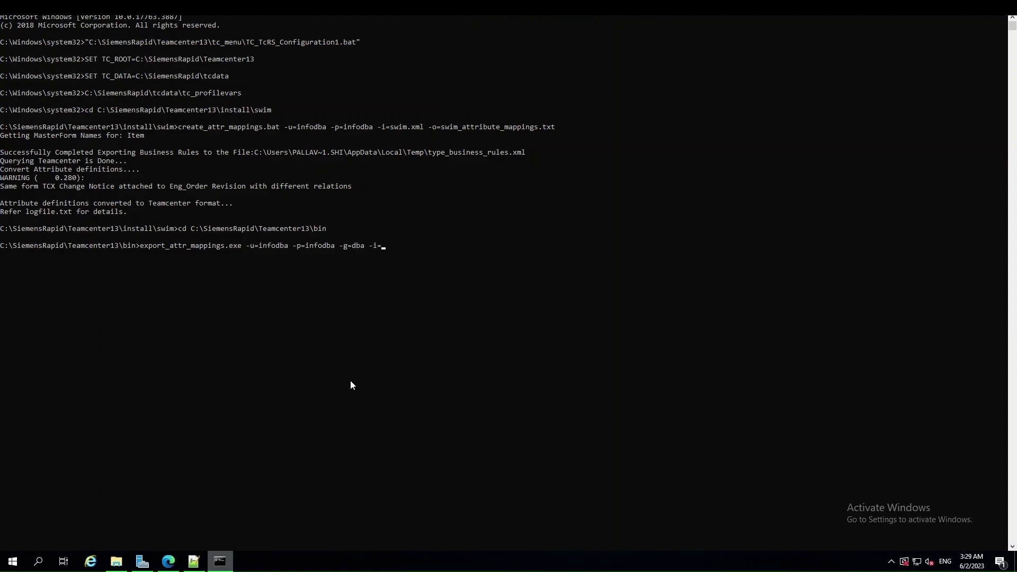
key("BackSpace")
key("BackSpace")
type("file=")
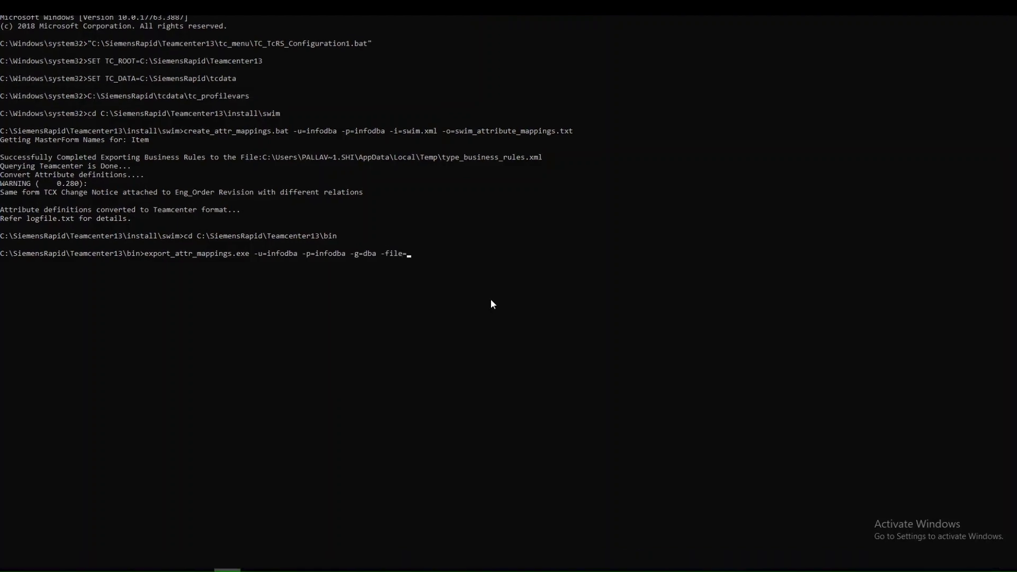
type("existing_attribute_mappings.txt")
key("Return")
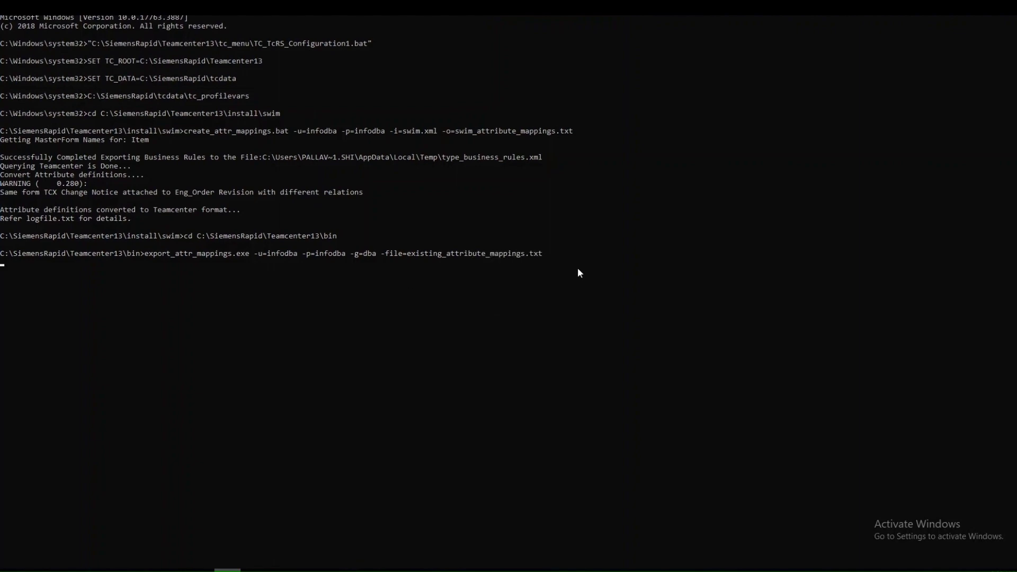
key("alt+Tab")
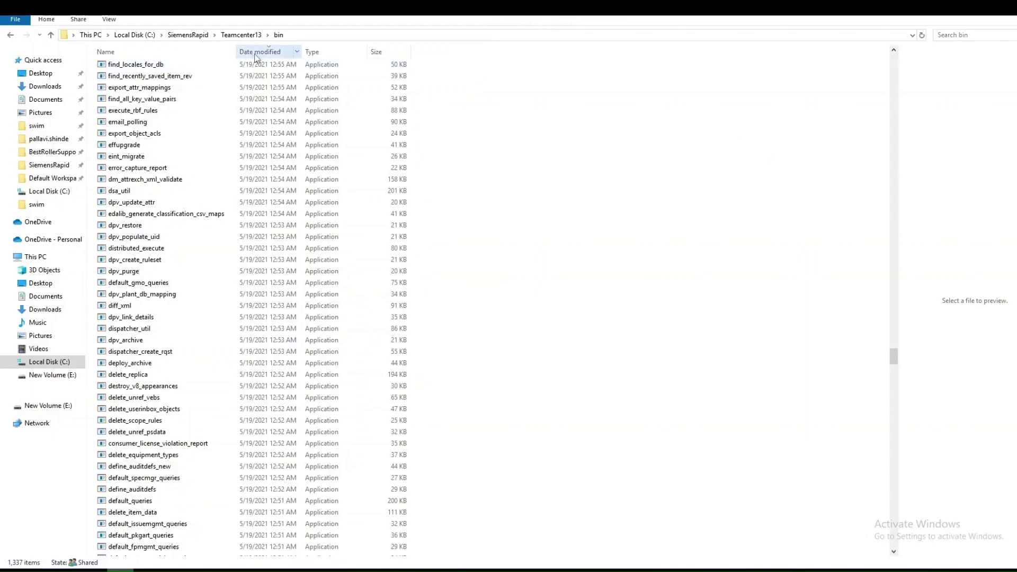
Sort the bin folder newest first and bring up existing_attribute_mappings.txt in Notepad++
left_click(255, 53)
left_click(255, 53)
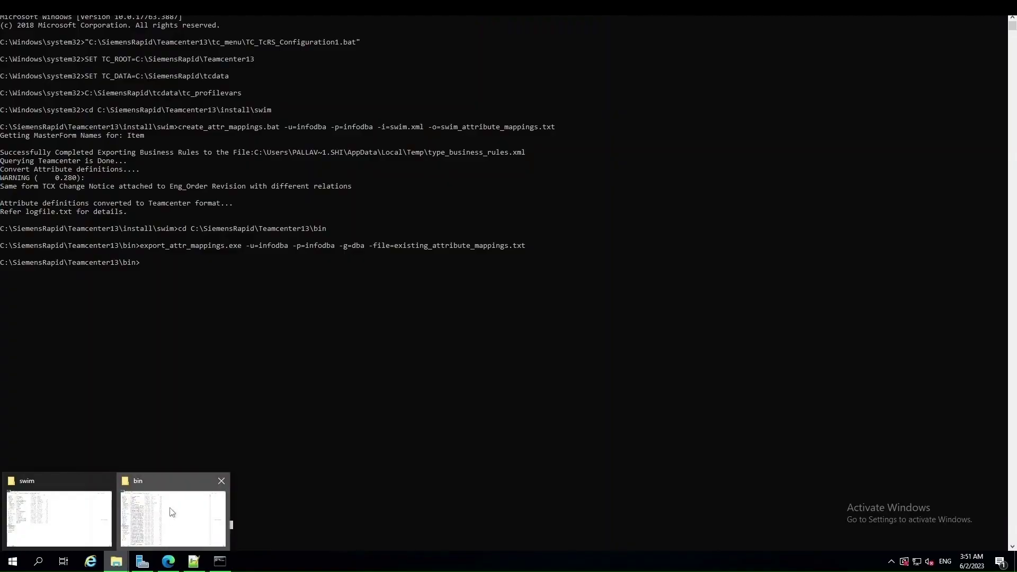
left_click(173, 518)
mouse_move(116, 562)
left_click(64, 506)
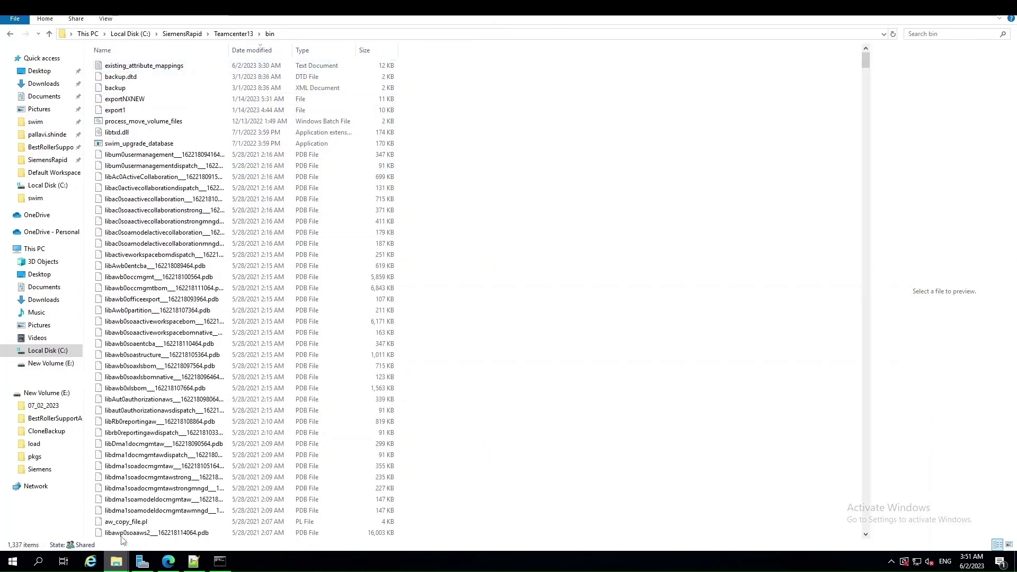
left_click(193, 561)
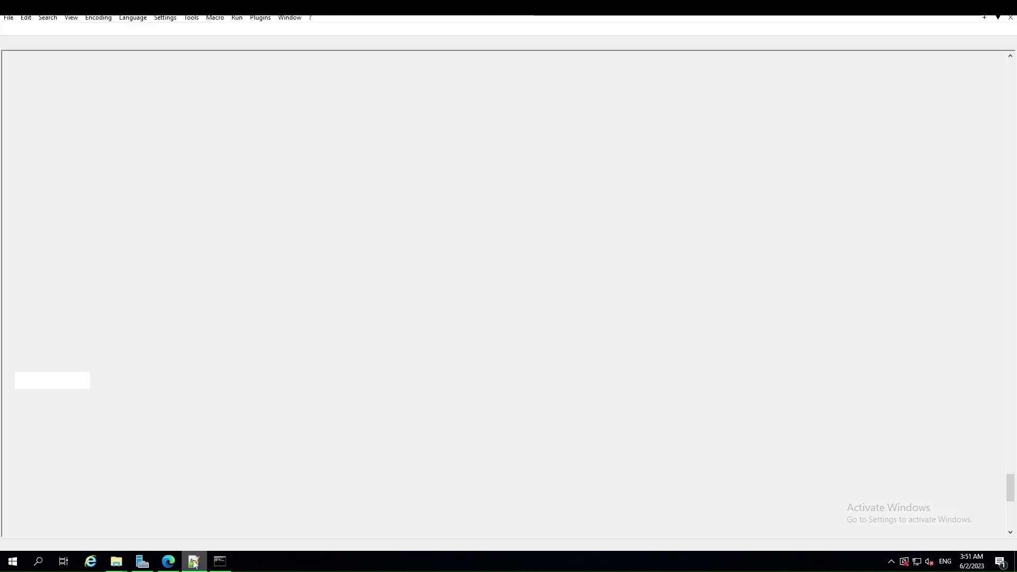
Copy all existing Teamcenter mappings into a new blank Notepad++ document
left_click(7, 29)
left_click(77, 45)
key("ctrl+a")
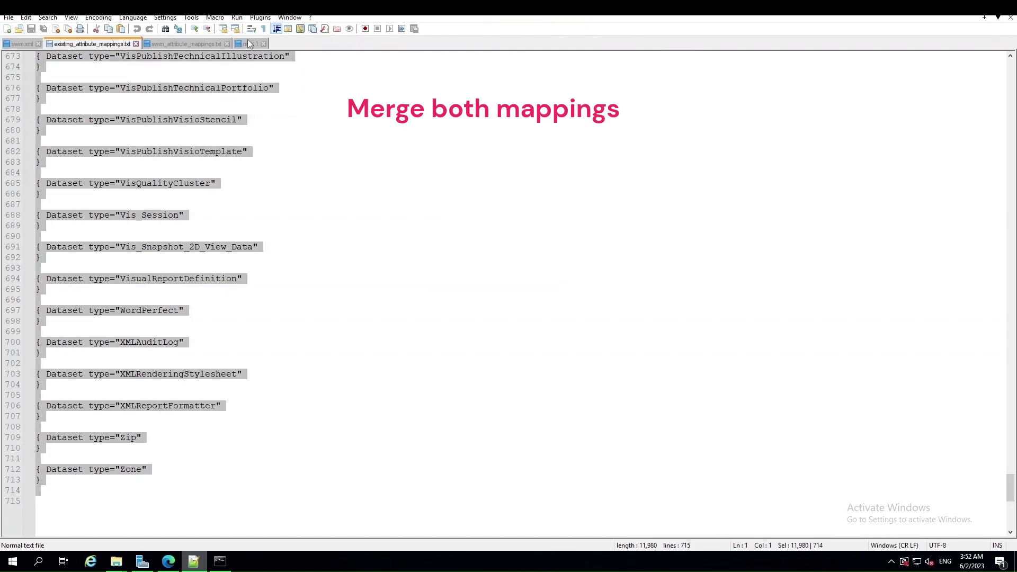
left_click(249, 44)
key("ctrl+v")
Append the full swim_attribute_mappings.txt content after the existing mappings in the new document
left_click(200, 44)
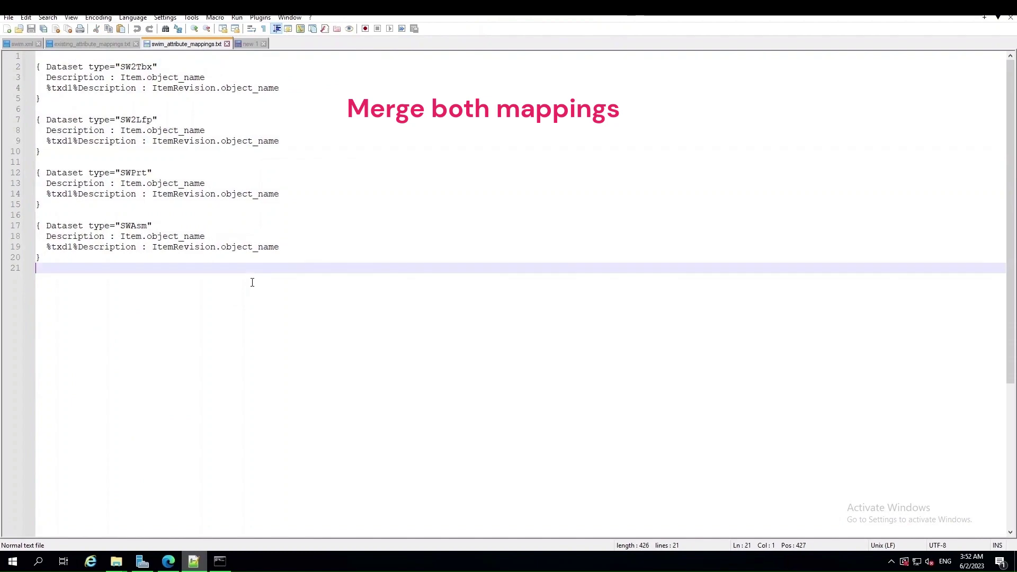
key("ctrl+a")
key("ctrl+c")
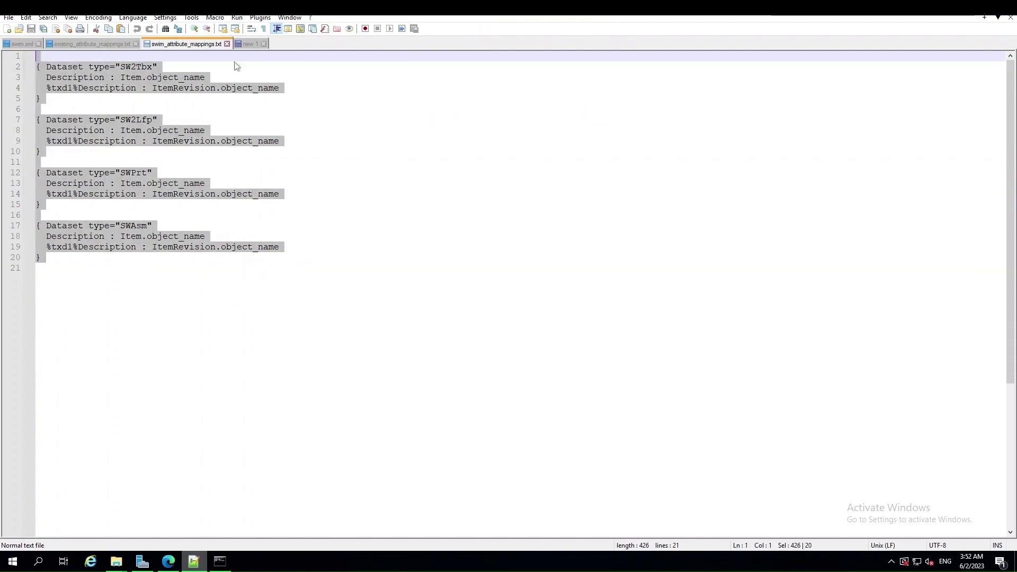
key("ctrl+Tab")
key("ctrl+v")
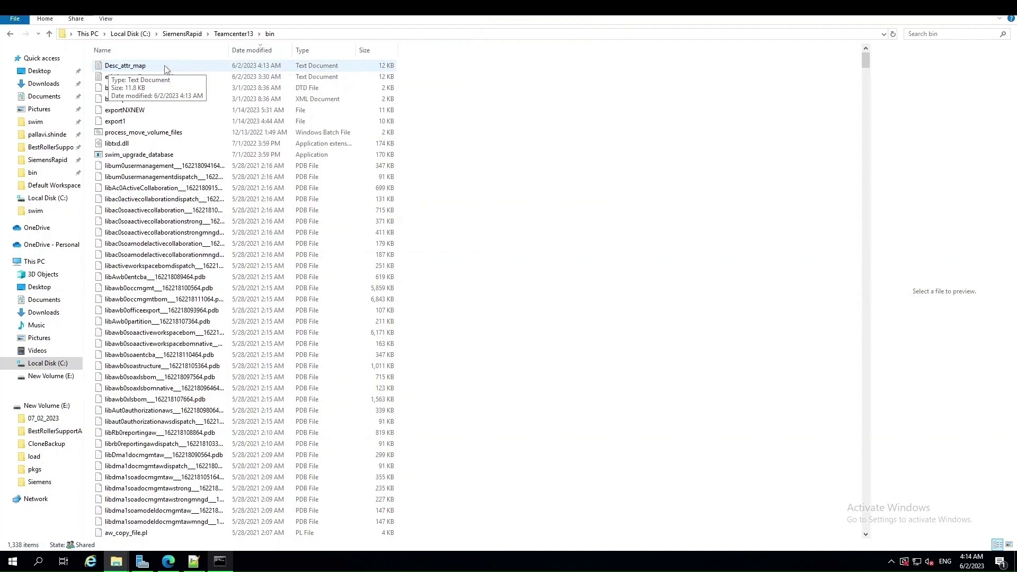
At the bin prompt, enter import_attr_mappings.exe with admin credentials, -g=dba and -file=Desc_attr
left_click_drag(865, 63, 867, 221)
scroll(163, 197, "down", 20)
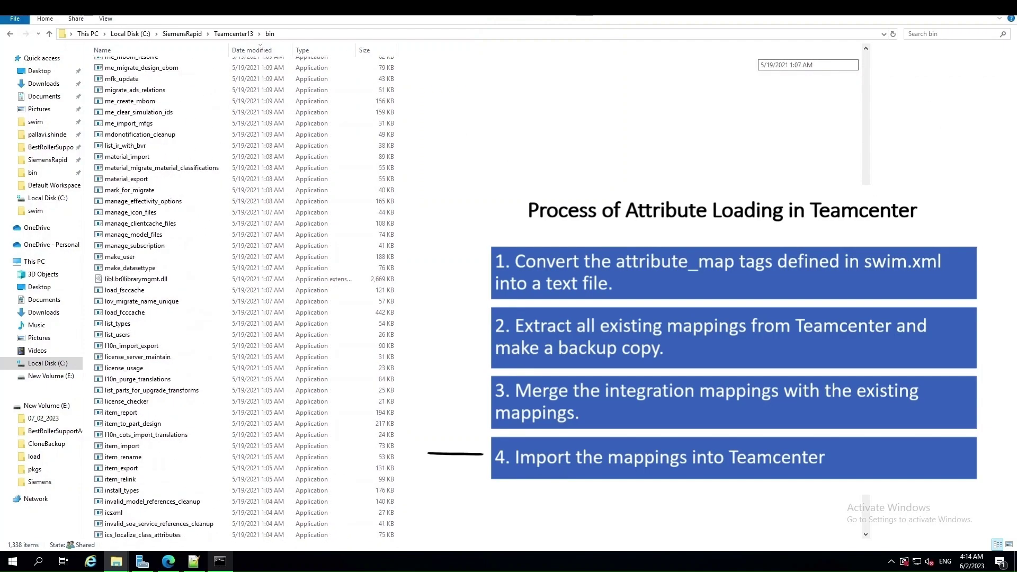
scroll(162, 197, "up", 5)
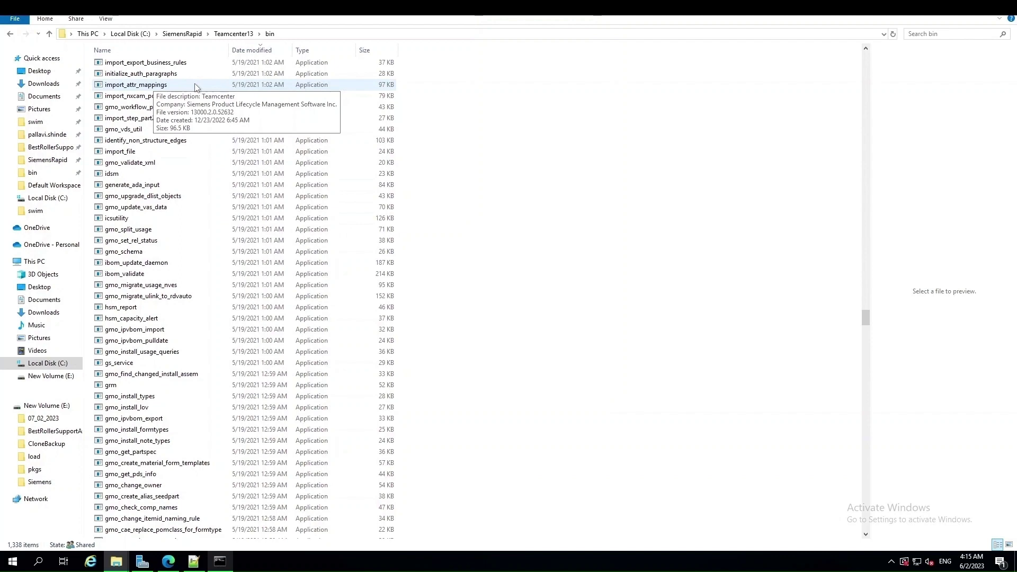
left_click(220, 564)
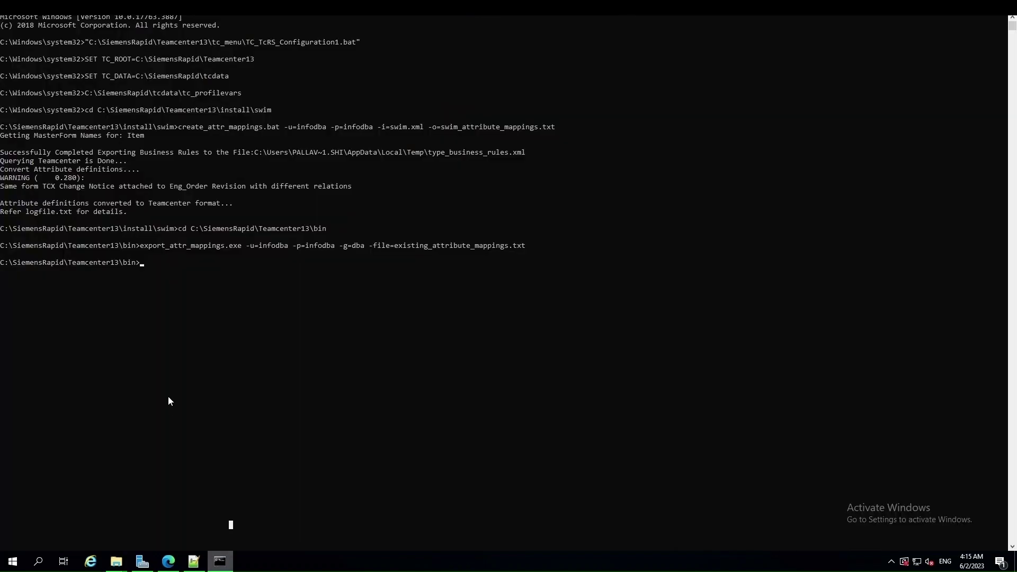
type("import_a")
key("Tab")
type("-u=infodba -p")
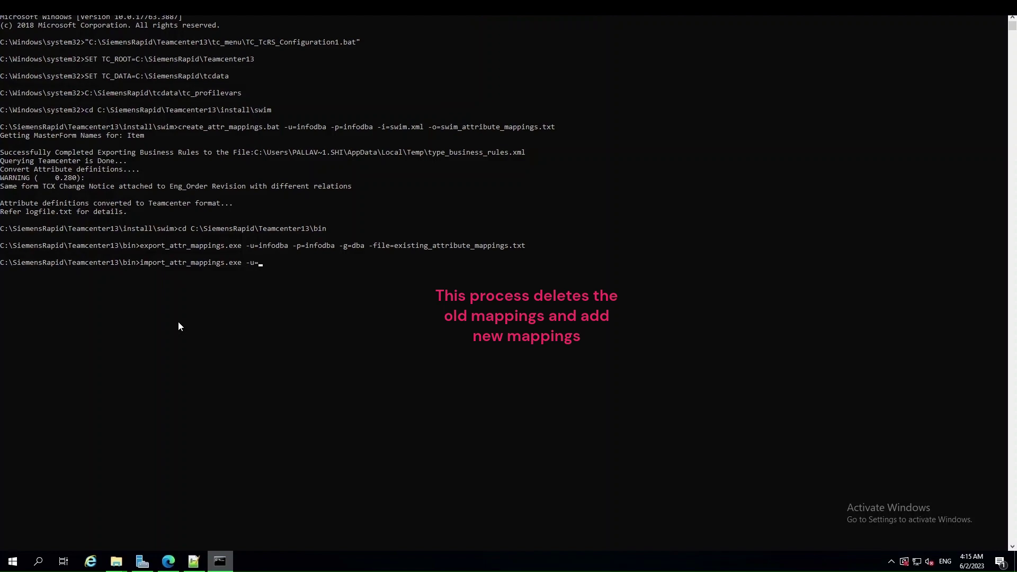
type("=infodba -g=dba -file=Desc_attr_map.txt")
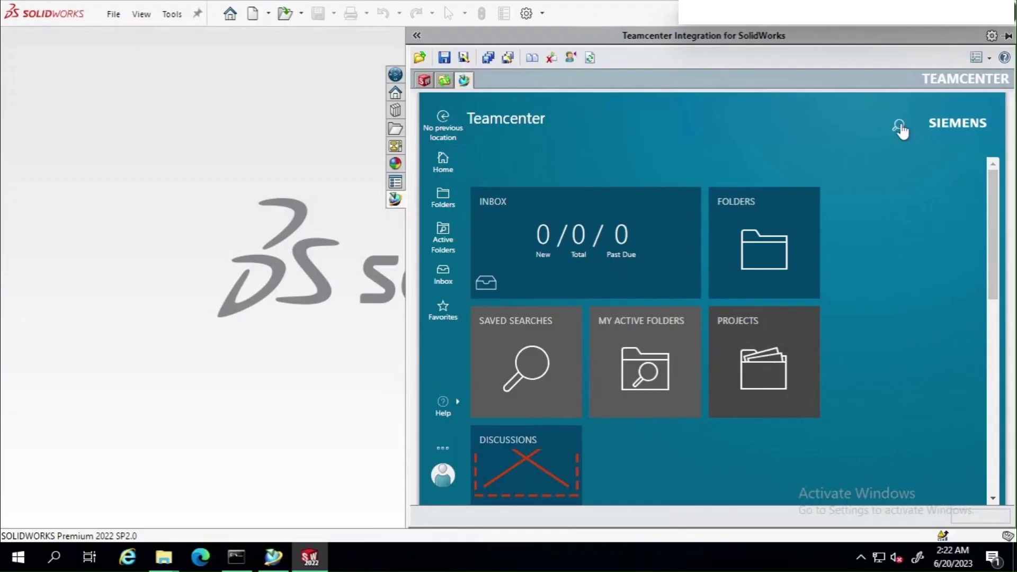
Run a Teamcenter Advanced Search for Item ID *roller*
left_click(898, 126)
left_click(691, 239)
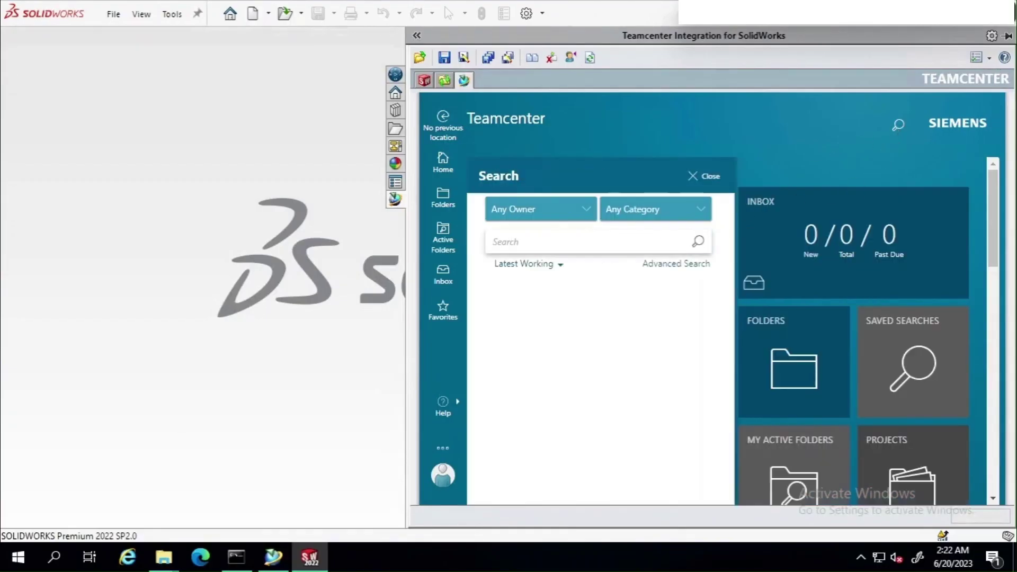
type("*roller*")
left_click(648, 270)
left_click(531, 296)
type("*roller*")
left_click(547, 498)
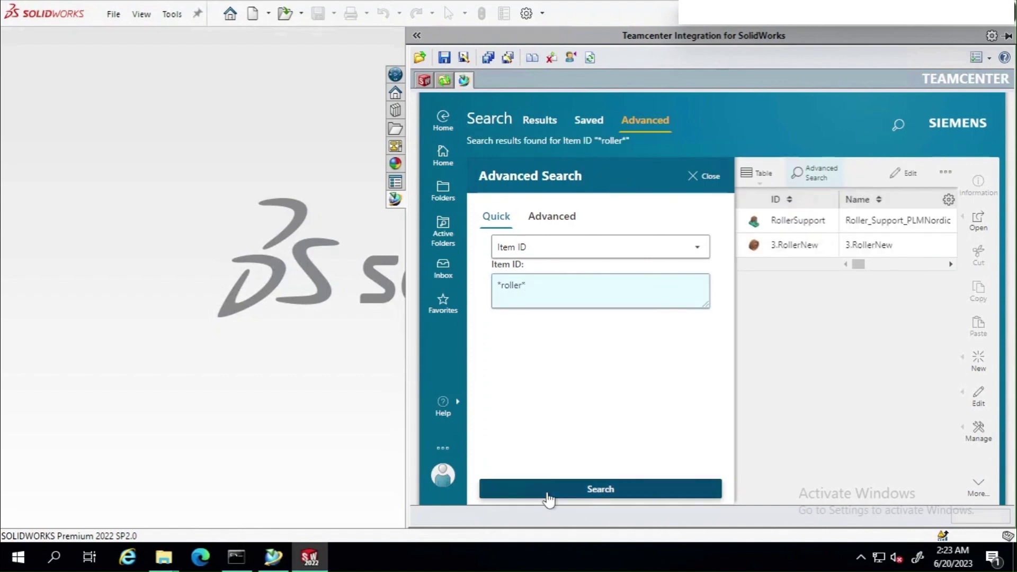
Open the found RollerSupport item in SOLIDWORKS, confirming the revision and local workspace copy
double_click(810, 219)
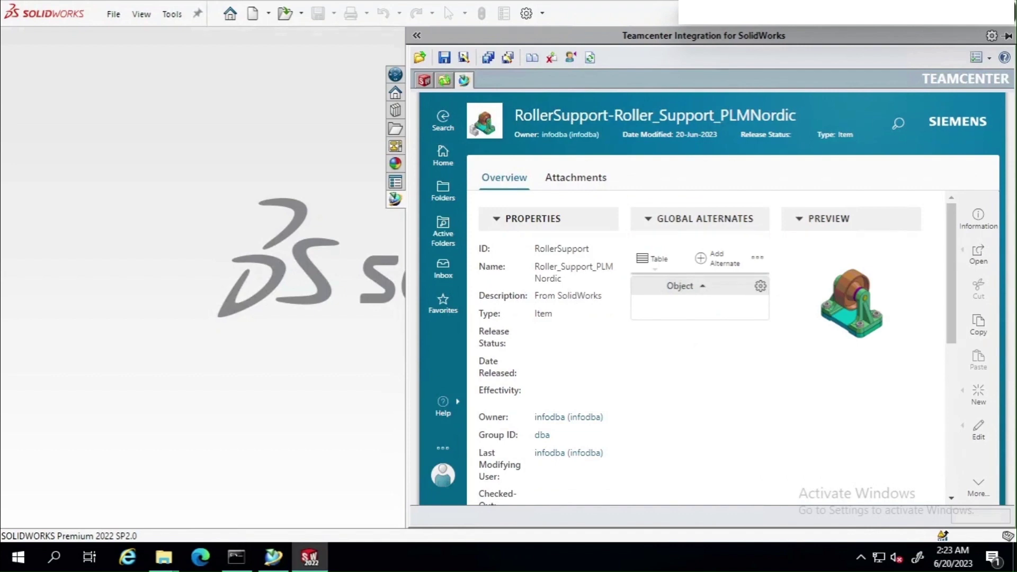
left_click(979, 254)
left_click(901, 303)
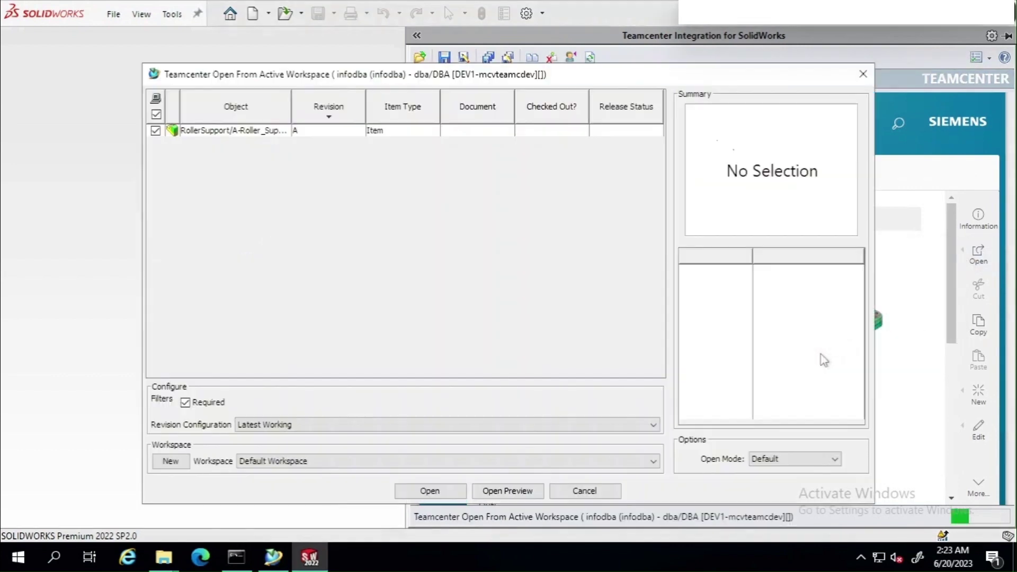
left_click(437, 498)
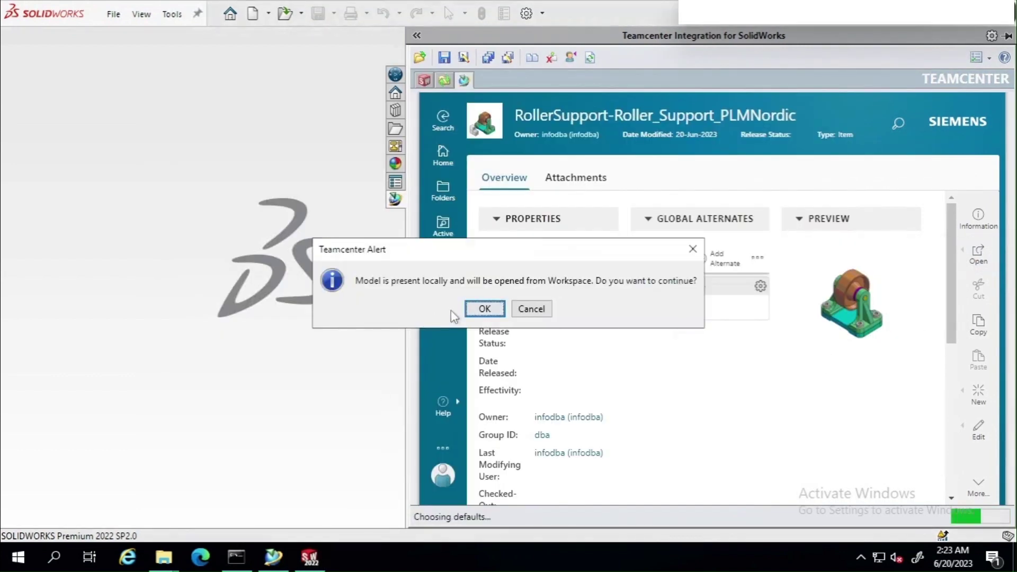
left_click(485, 309)
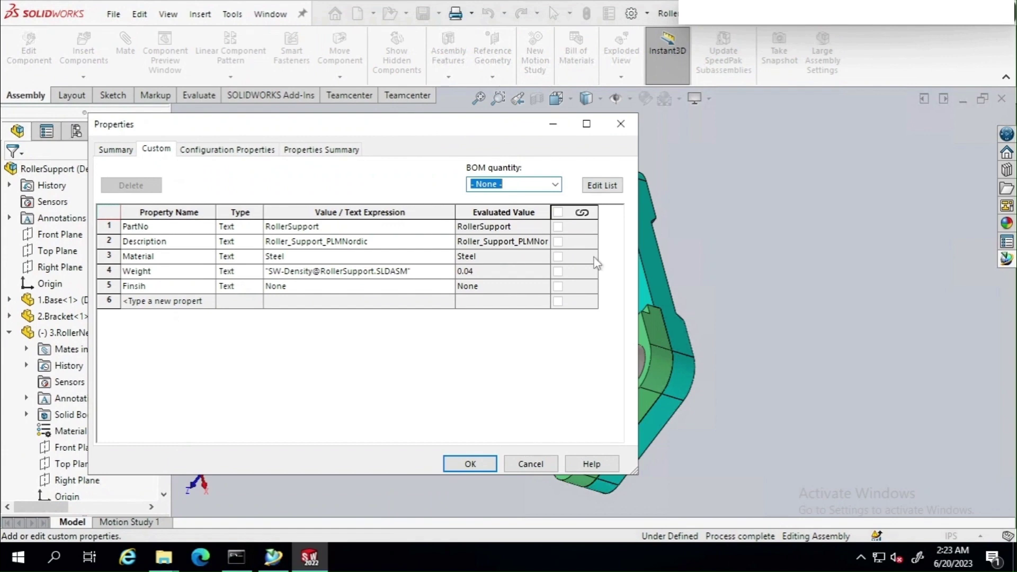
Narrow the Properties dialog and highlight the Teamcenter item Name Roller_Support_PLMNordic beside it
left_click_drag(639, 258, 415, 259)
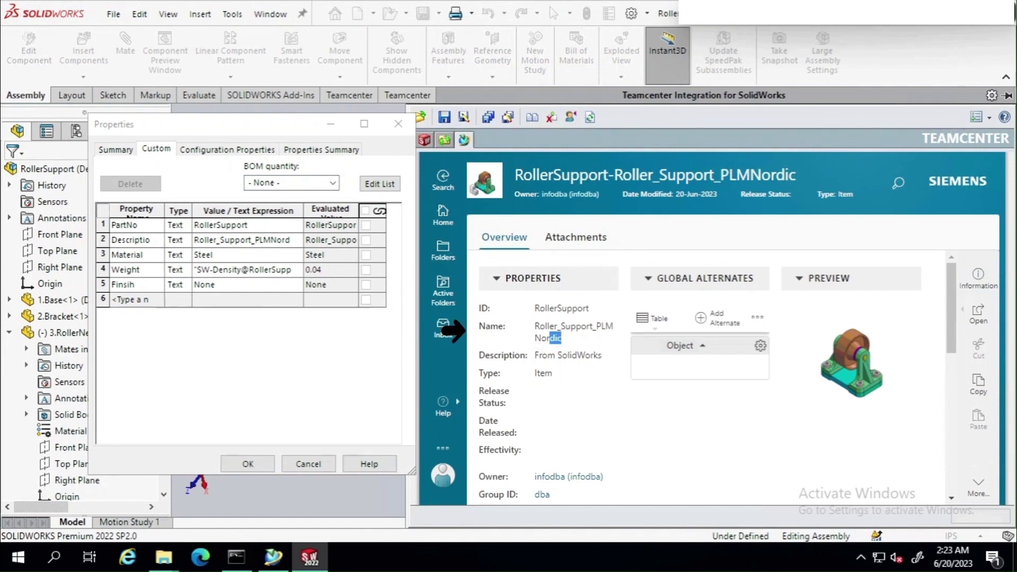
double_click(558, 339)
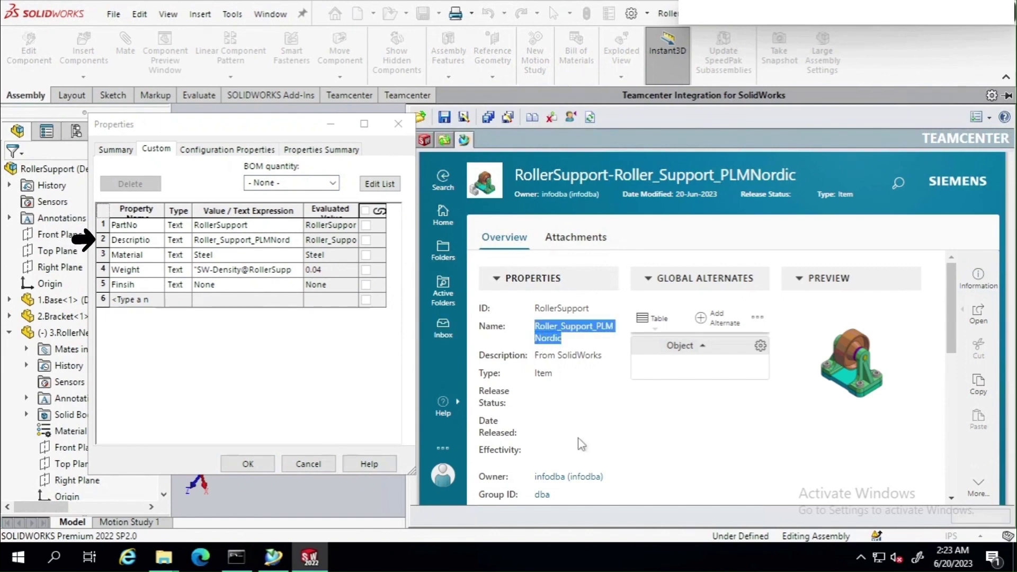